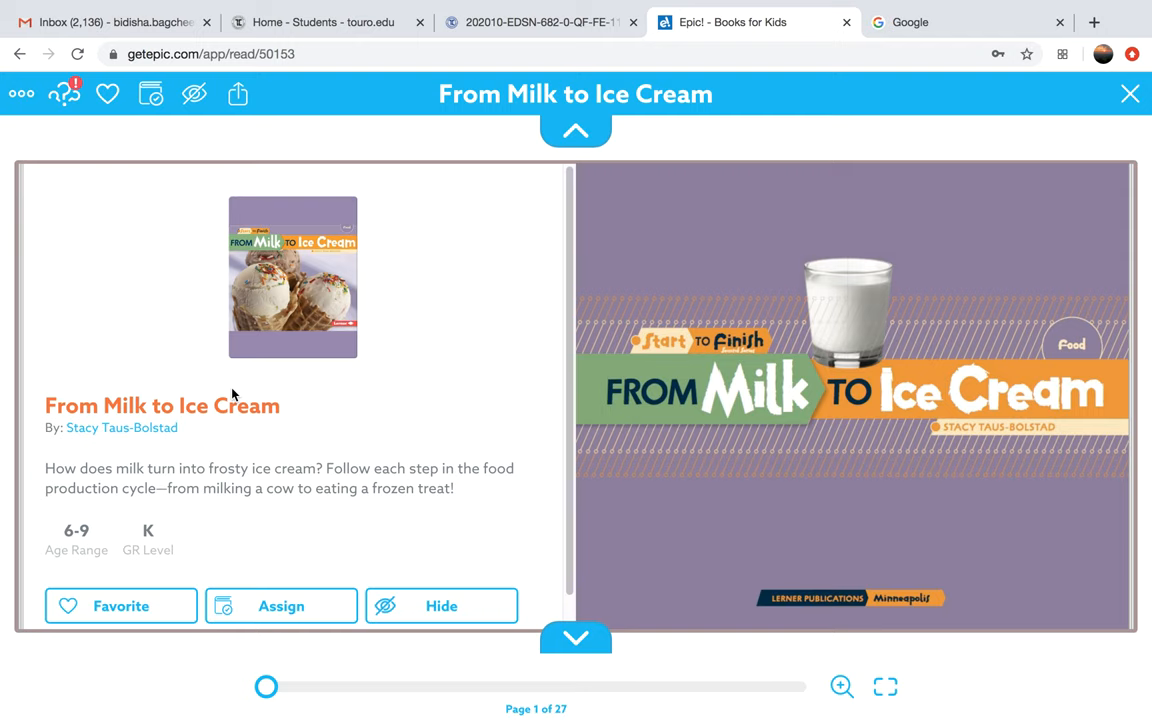
# Turn past the cover and contents to the first chapter, 'A farmer milks cows', pages 4–5
pyautogui.click(1065, 403)
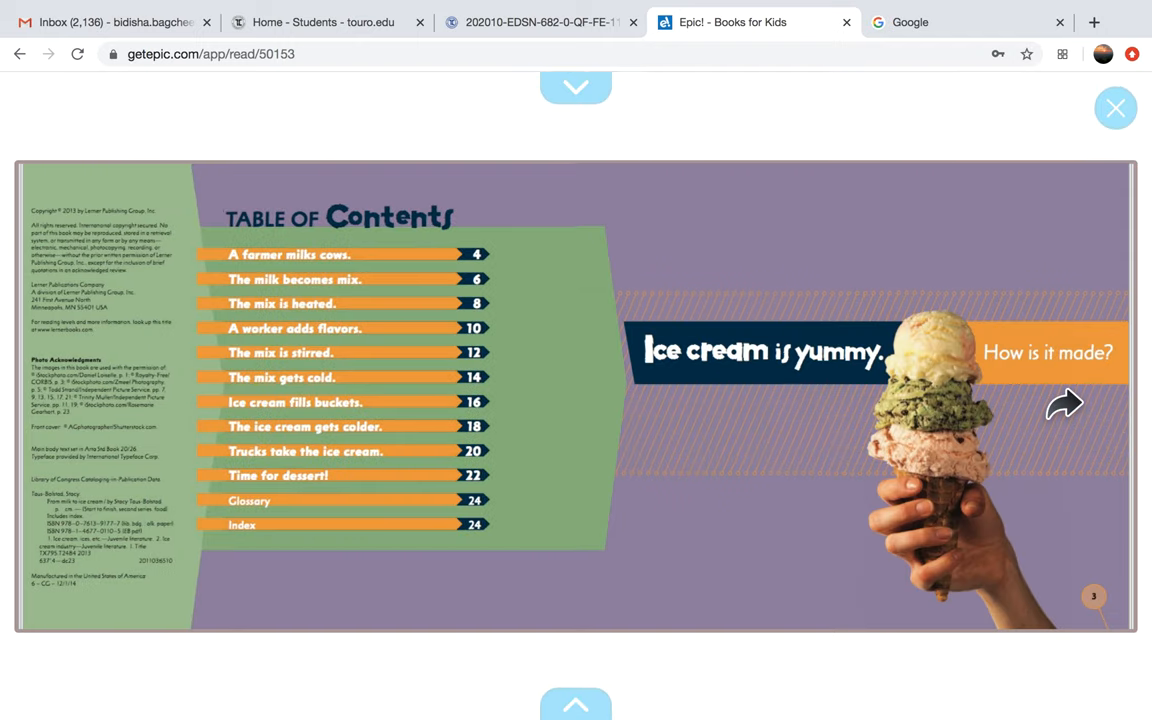
pyautogui.click(1065, 403)
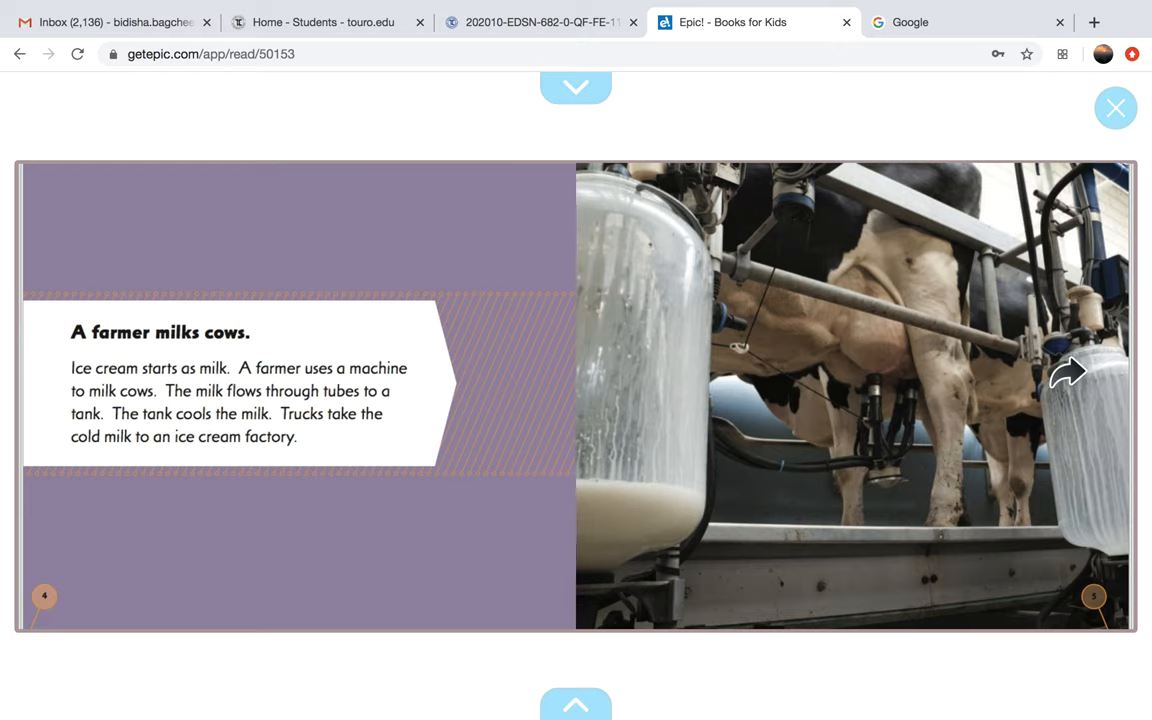
# Page through 'The milk becomes mix' to 'The mix is heated' on pages 8–9
pyautogui.click(1068, 374)
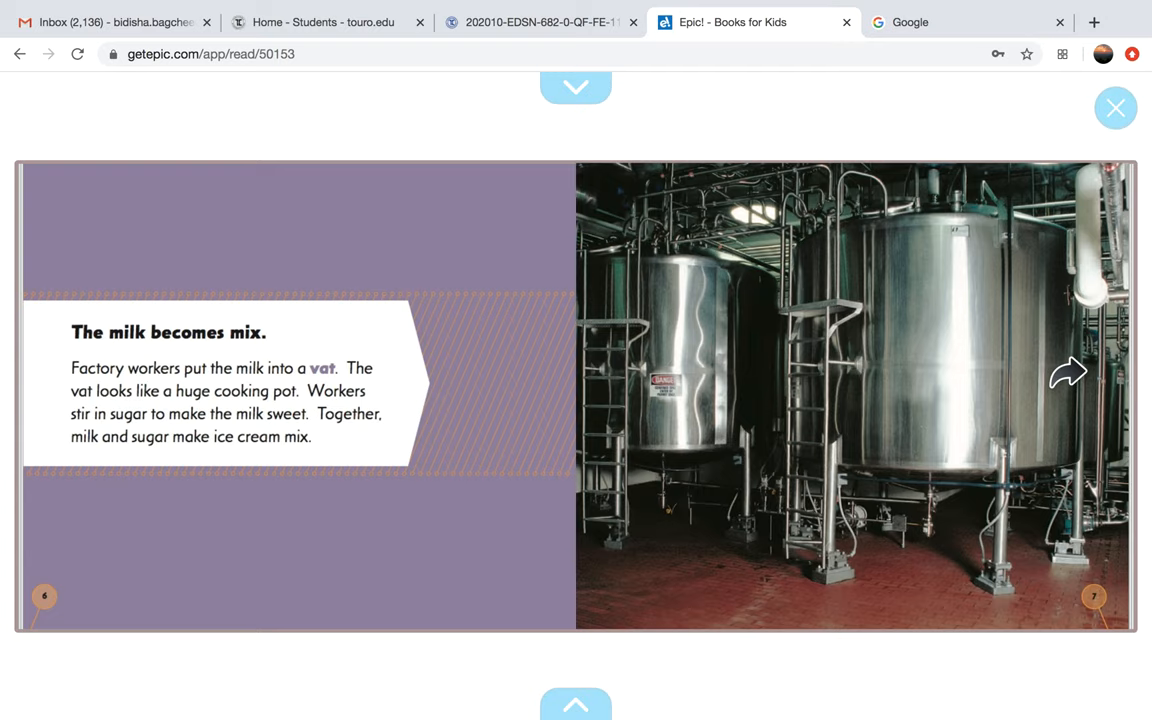
pyautogui.click(1068, 374)
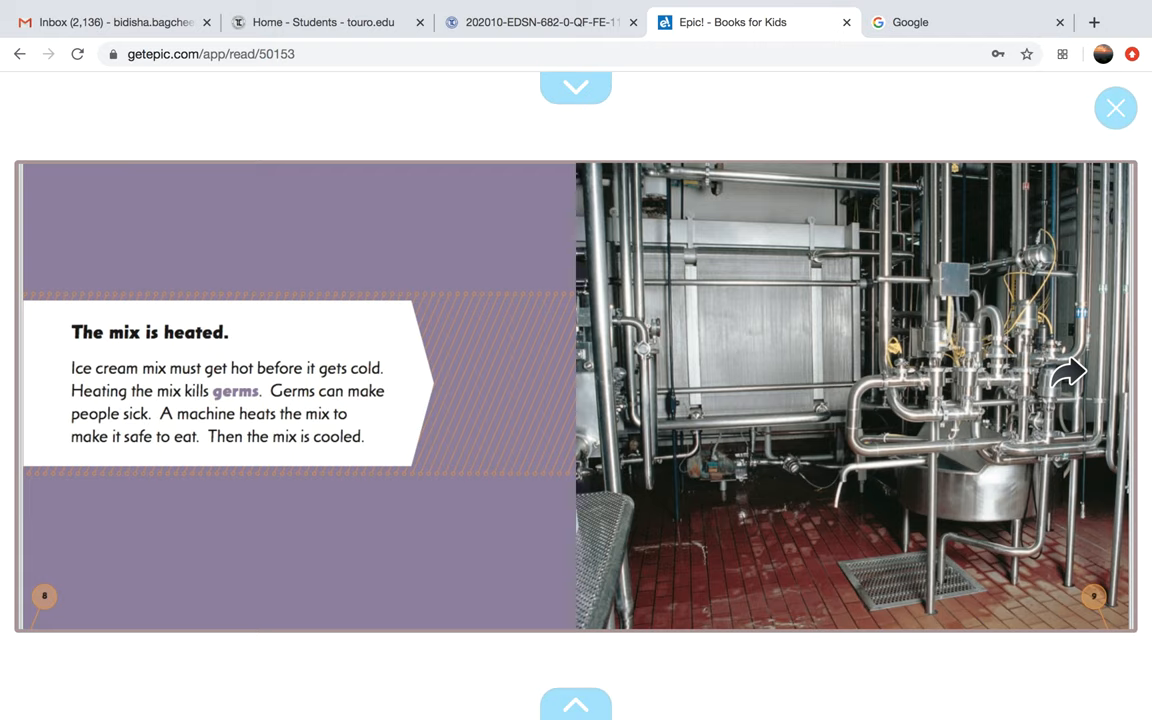
# Page through the flavoring spread to 'The mix is stirred' on pages 12–13
pyautogui.click(1068, 373)
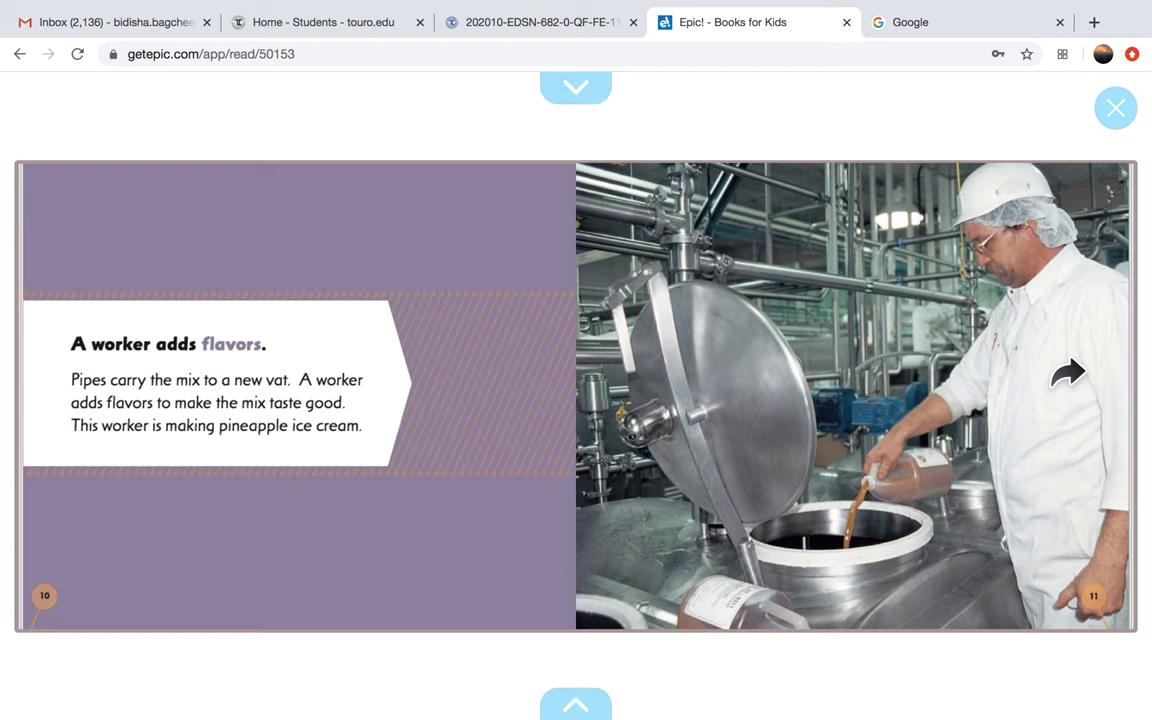
pyautogui.click(1068, 373)
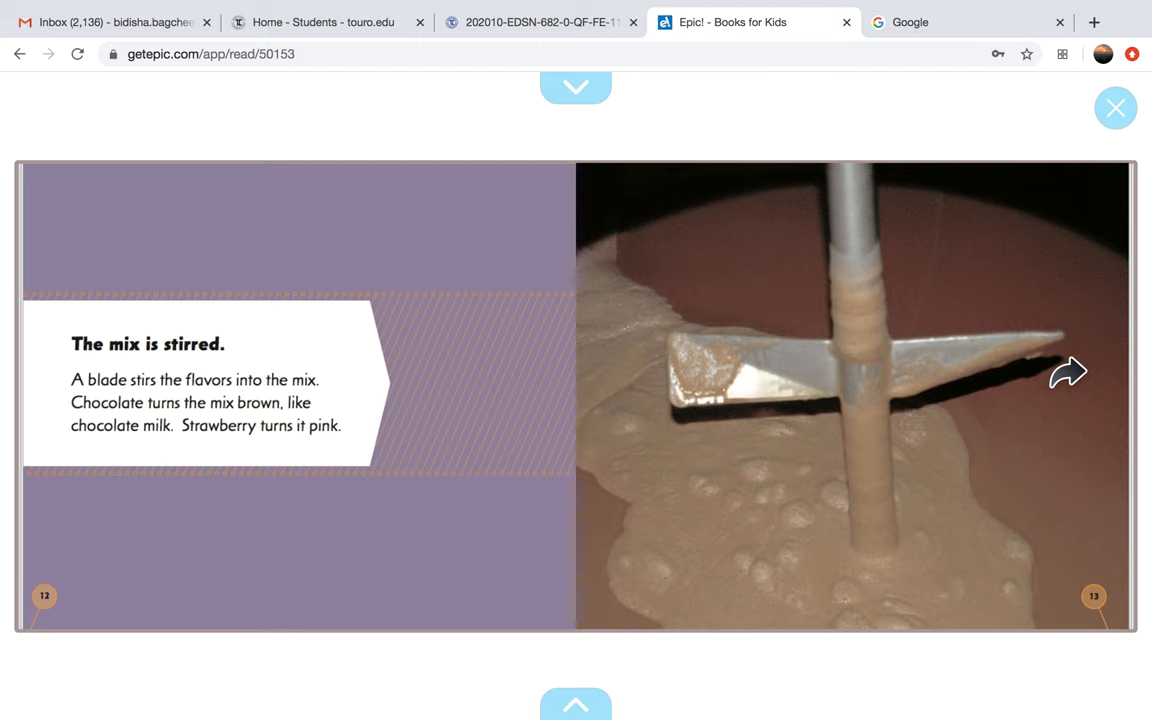
# Page through 'The mix gets cold' to 'Ice cream fills buckets' on pages 16–17
pyautogui.click(1068, 373)
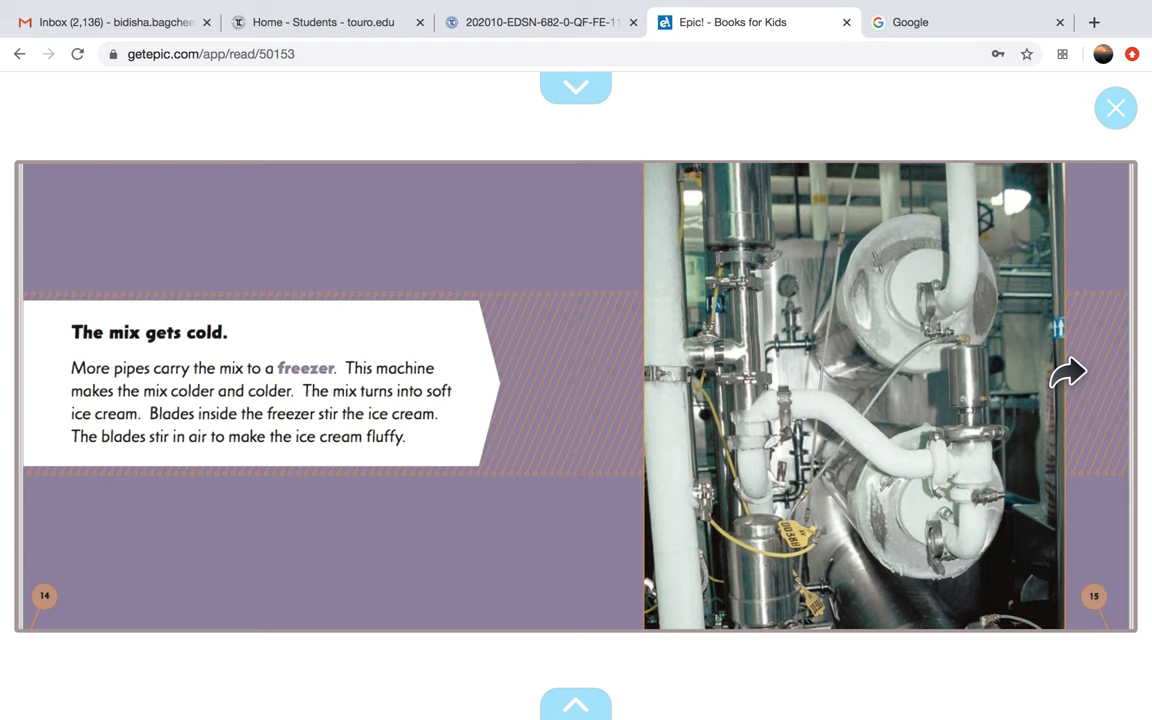
pyautogui.click(1068, 373)
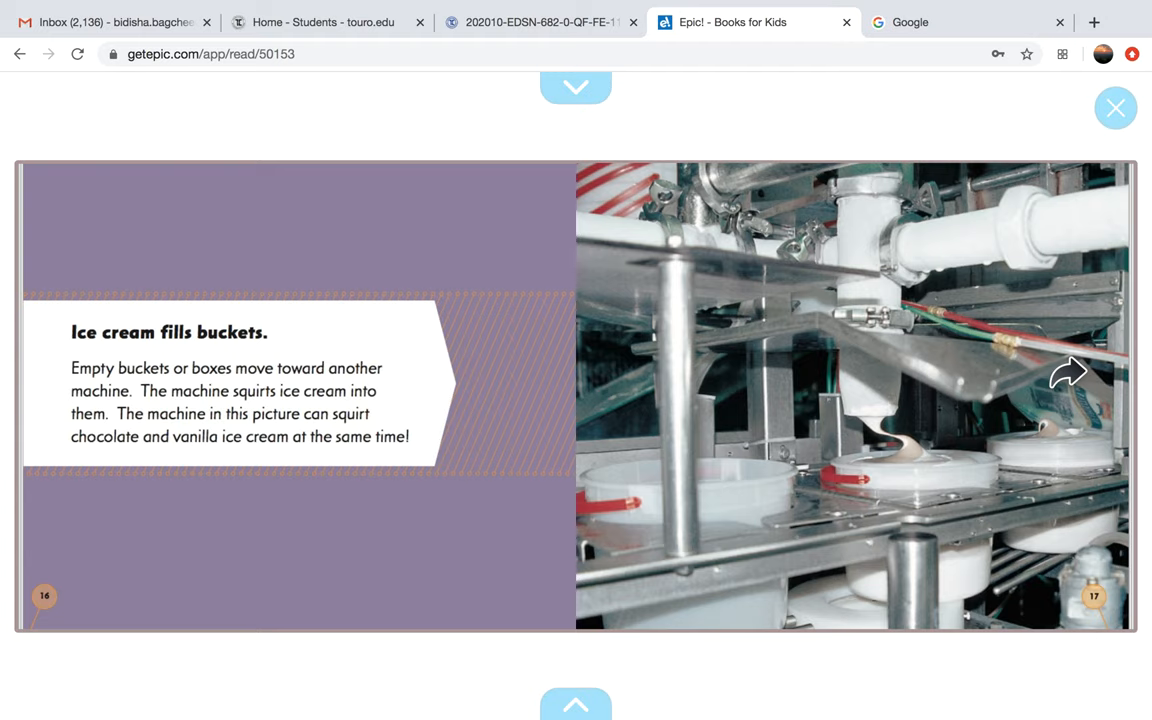
# Page through colder ice cream, trucks, 'Time for dessert!' and the glossary to the Finish Book screen
pyautogui.click(1068, 373)
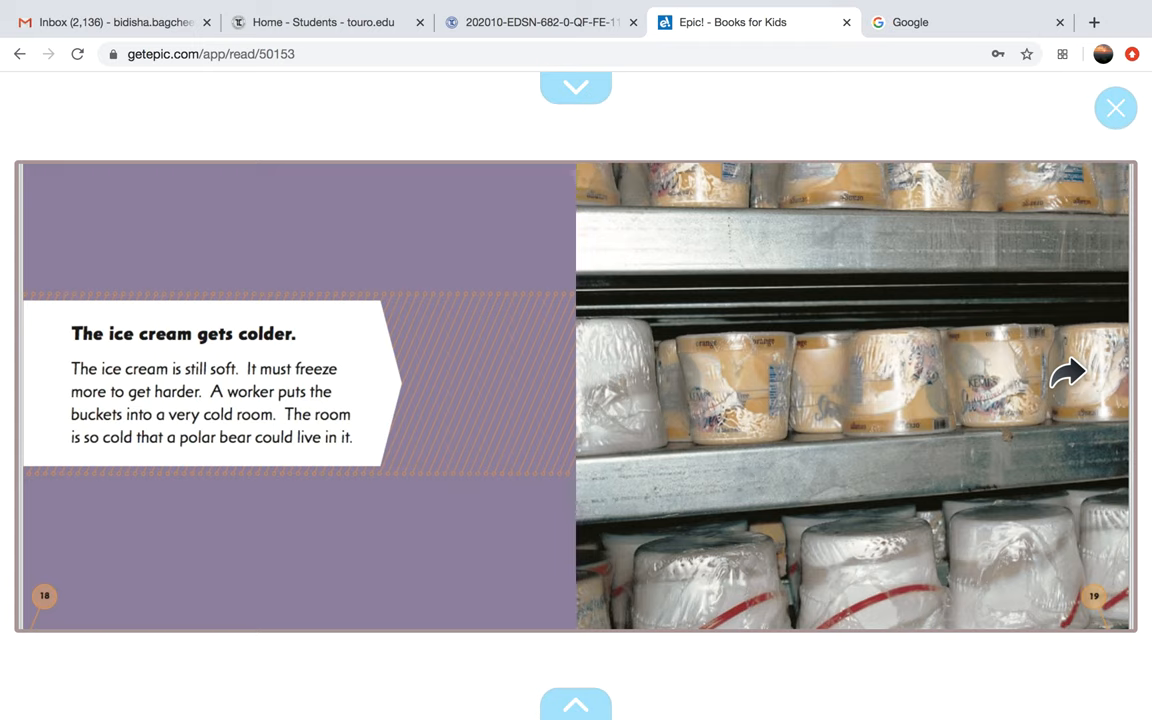
pyautogui.click(1085, 356)
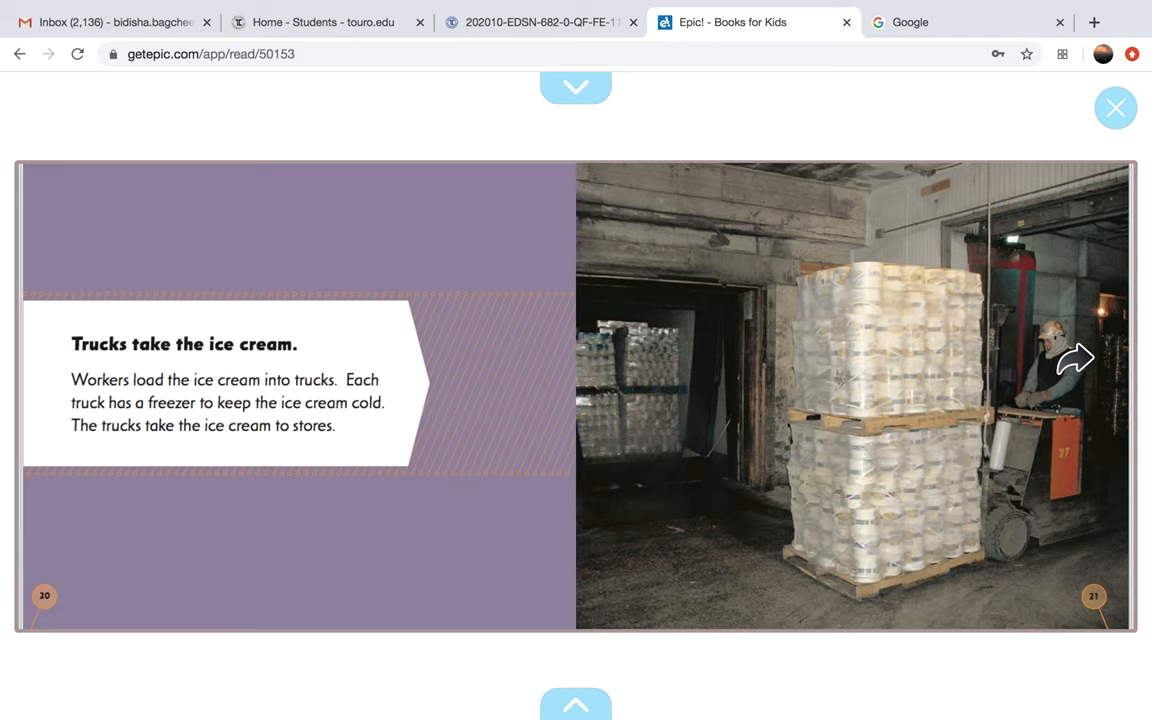
pyautogui.click(1075, 358)
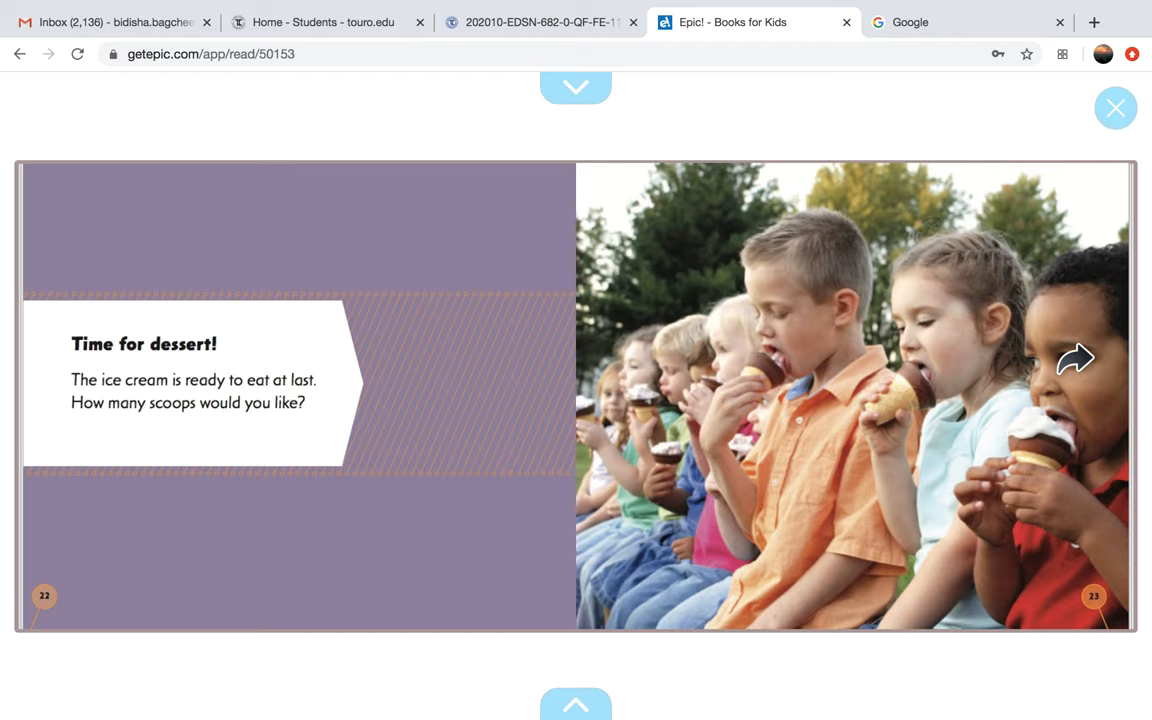
pyautogui.click(1075, 358)
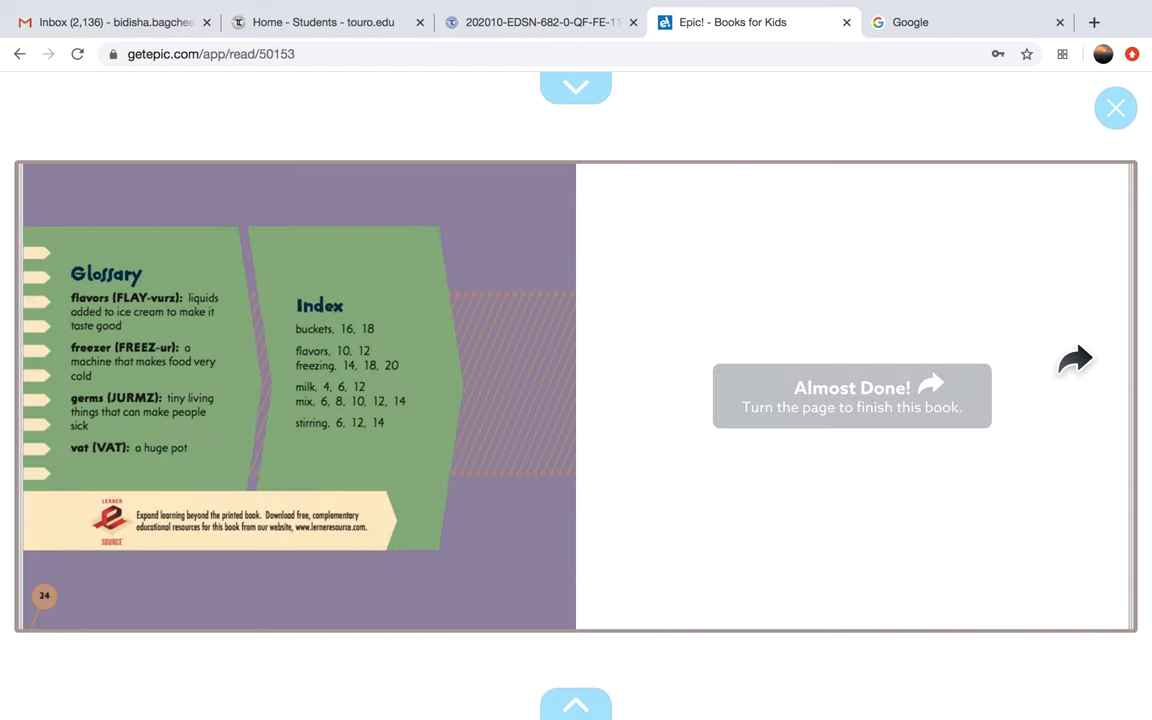
pyautogui.click(1075, 358)
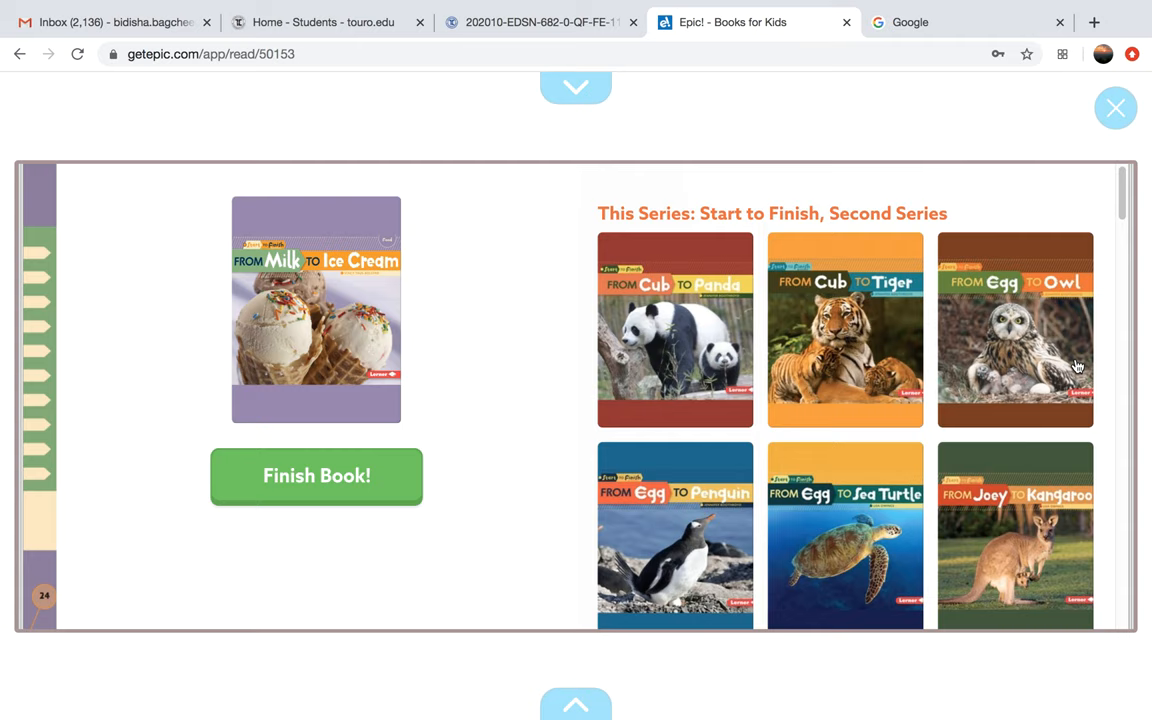